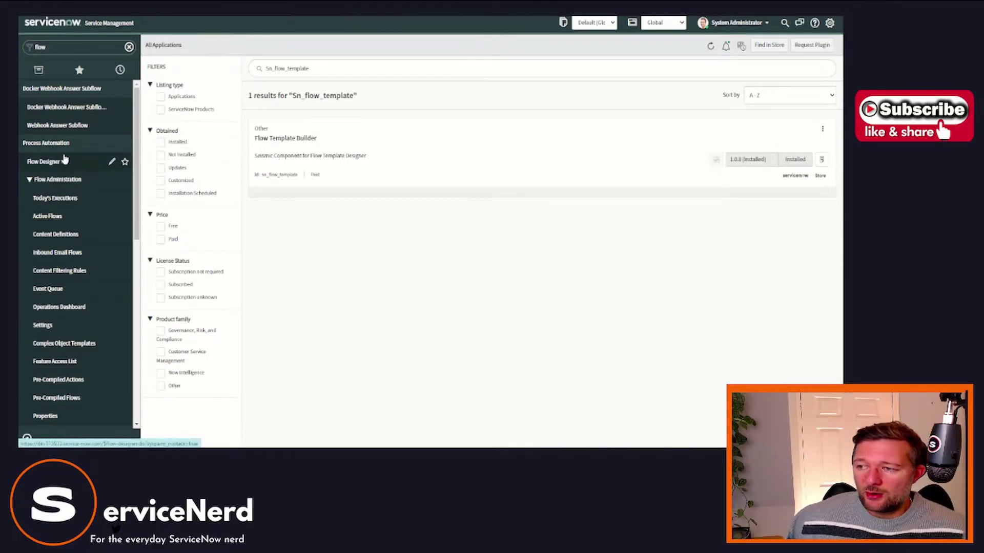
Open Flow Designer, close the TEST template tab, and confirm no templates exist before returning to Flows.
left_click(51, 162)
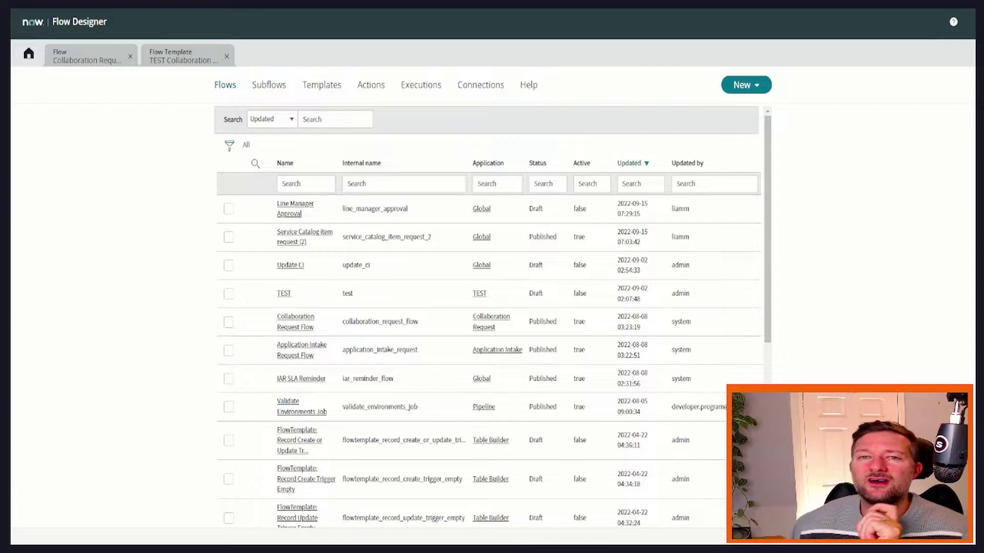
left_click(226, 56)
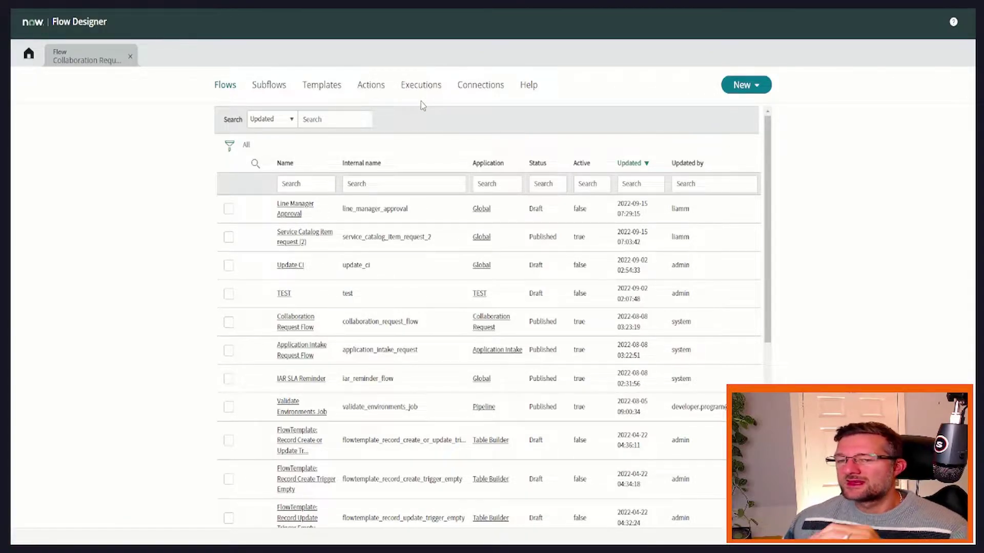
left_click(322, 86)
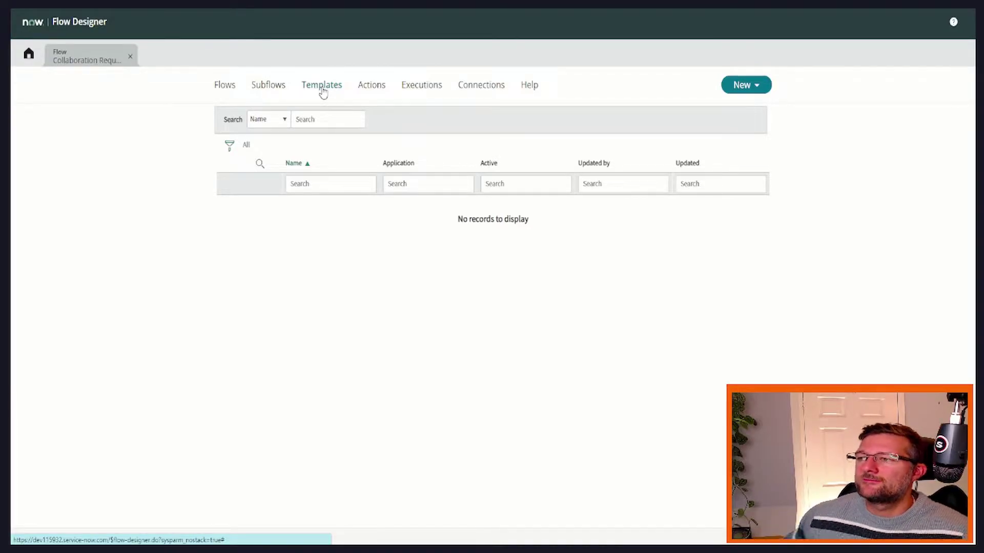
left_click(226, 86)
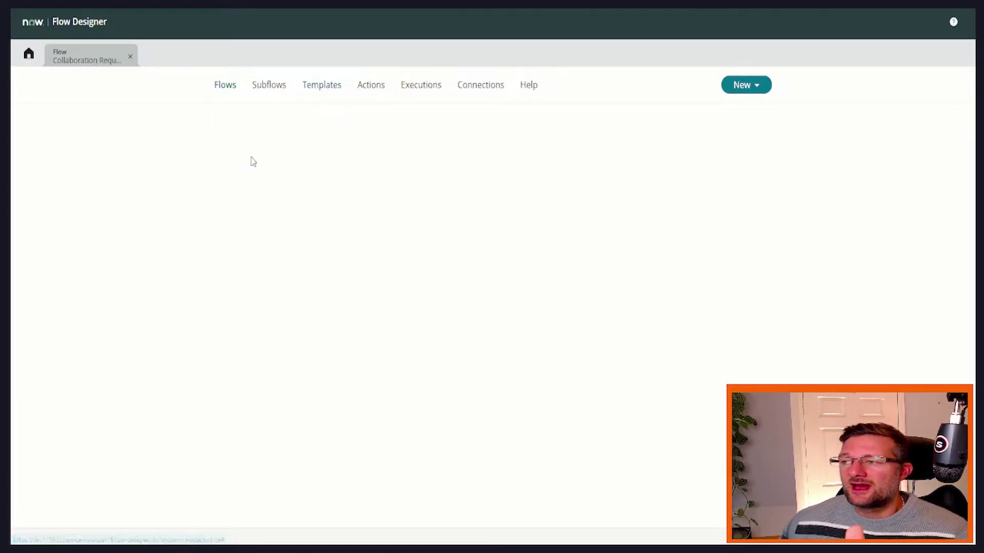
left_click(252, 163)
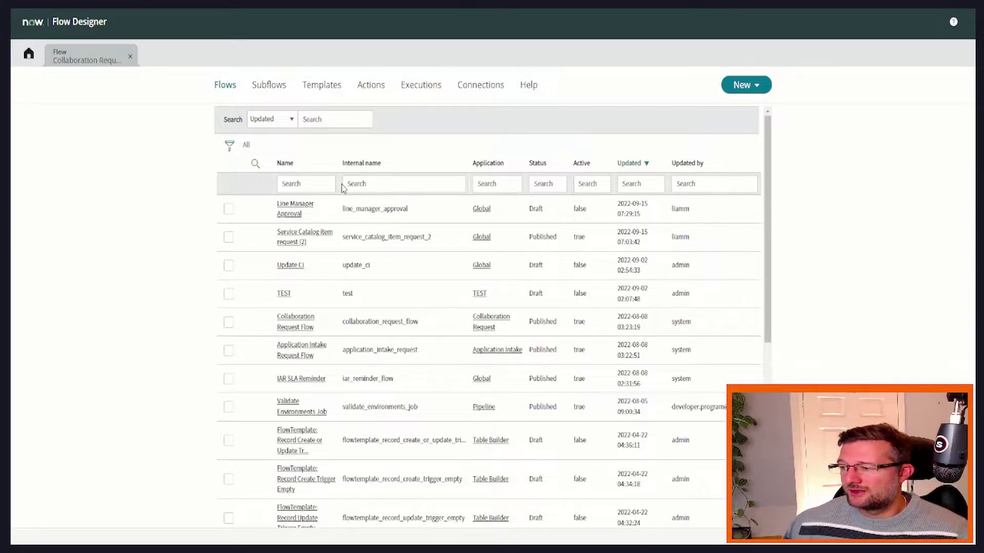
Open the Collaboration Request Flow and show its More Actions menu.
left_click(294, 322)
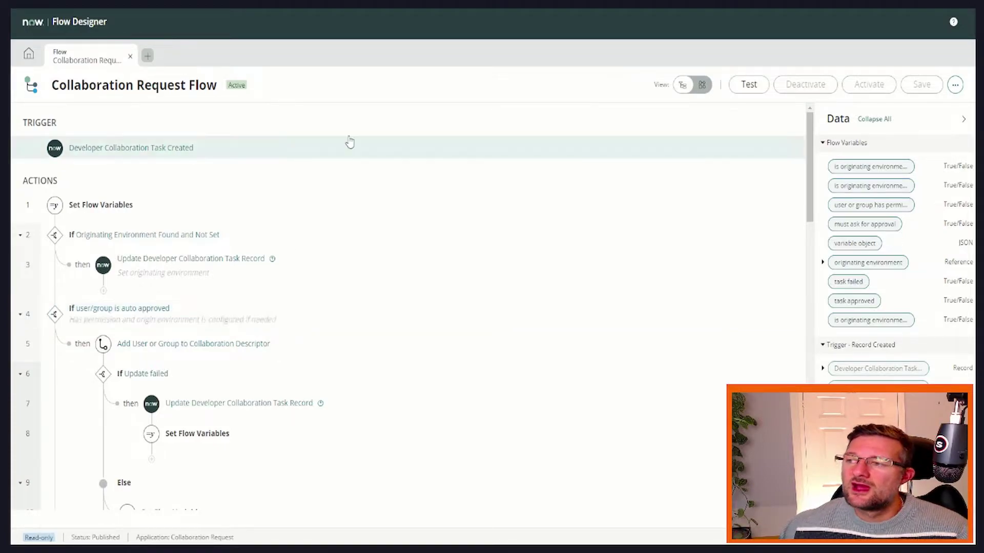
left_click(955, 86)
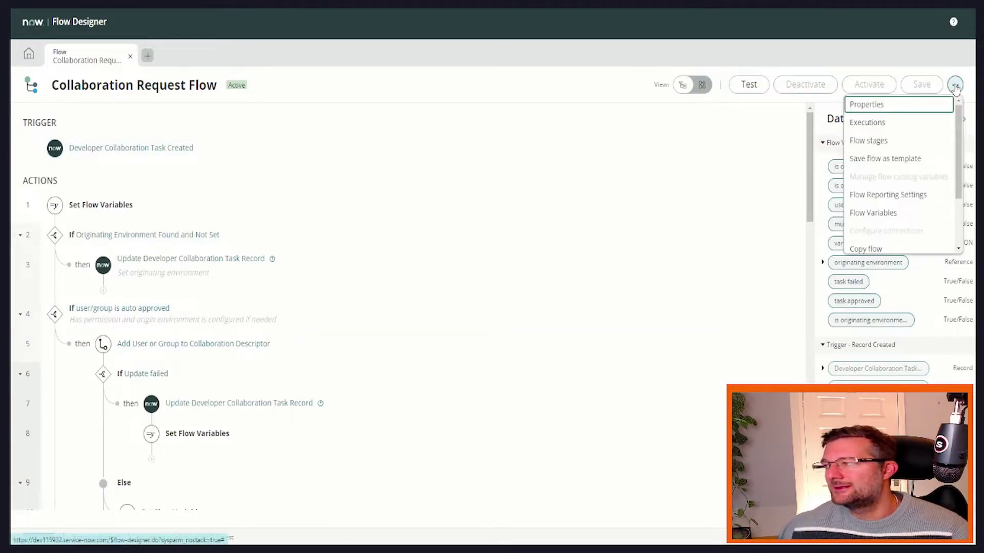
Name the new flow template 'Template Collaboration Request Flow' and review the Application choices.
left_click(905, 163)
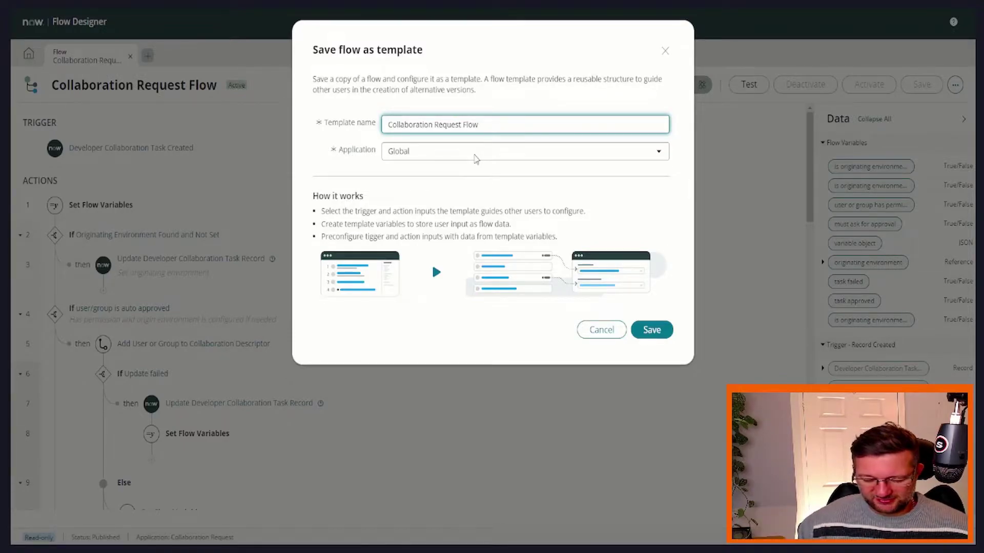
type("Tem")
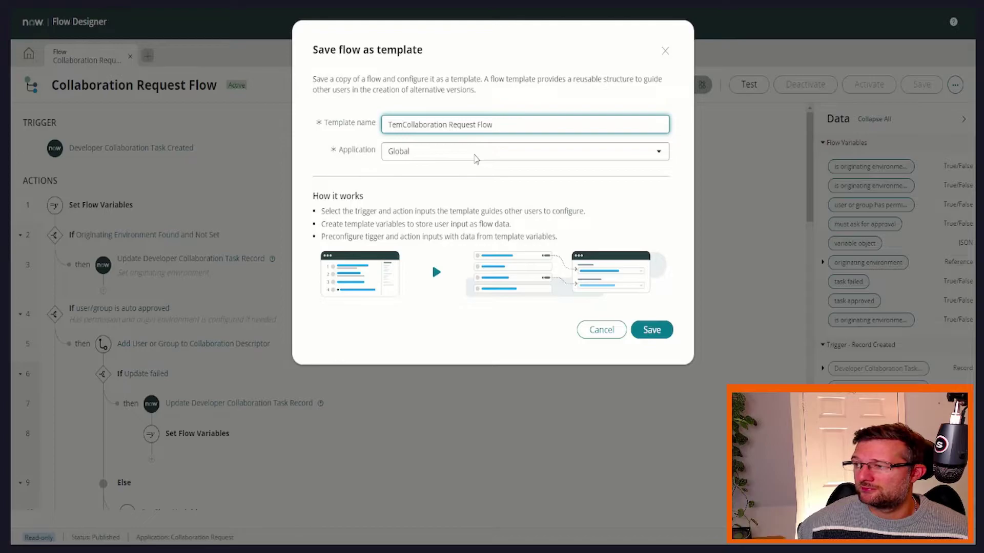
type("plate")
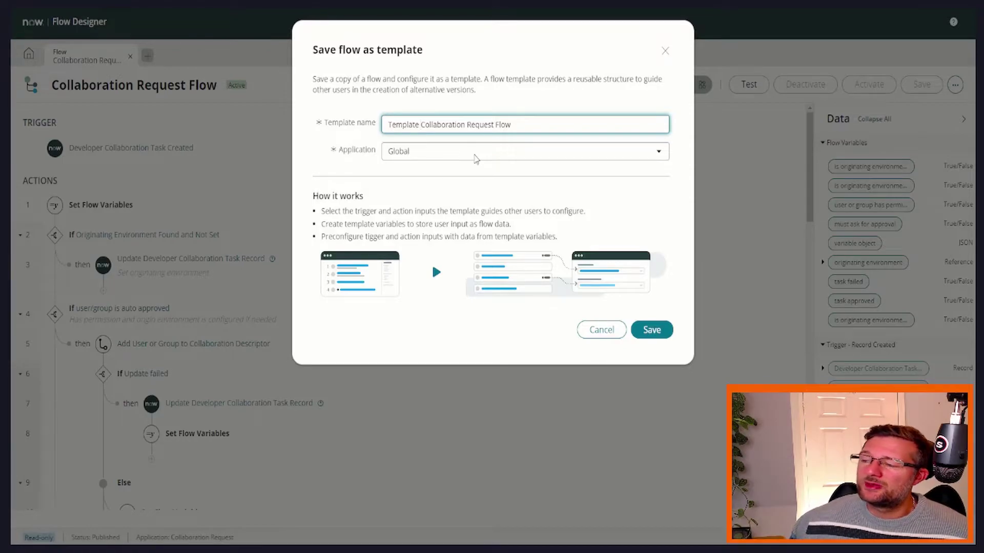
left_click(476, 159)
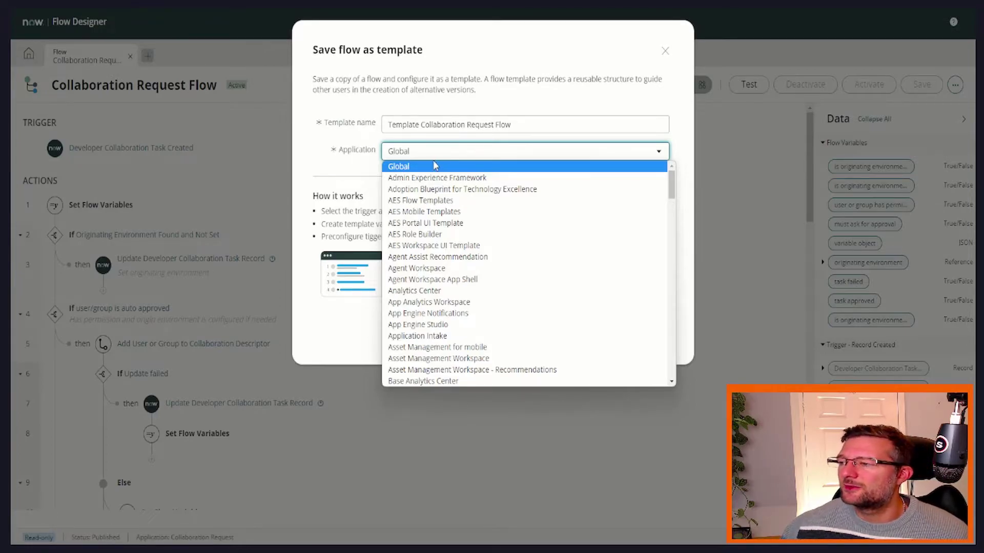
Choose Global as the template's application.
left_click(421, 168)
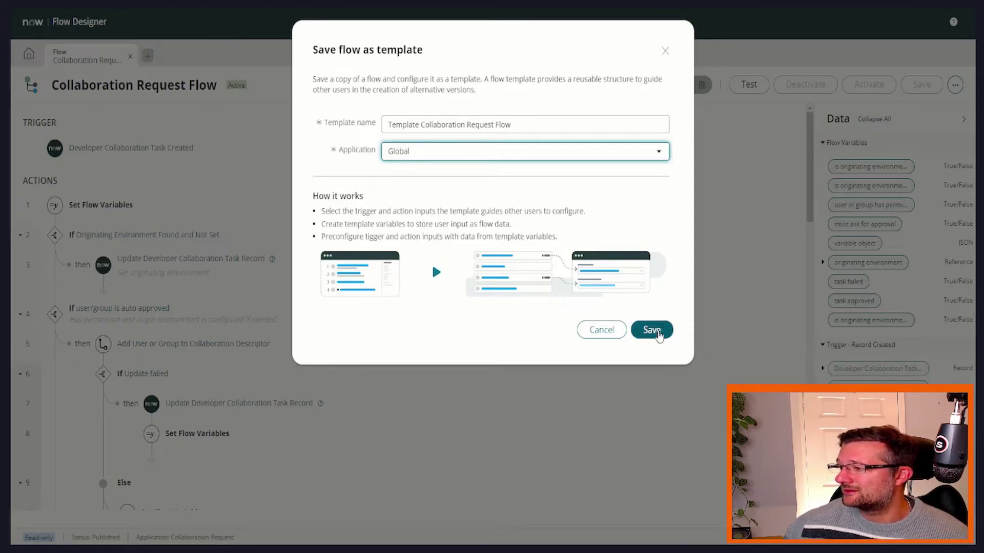
Save 'Template Collaboration Request Flow' as a new template, opening it in its own tab.
left_click(660, 334)
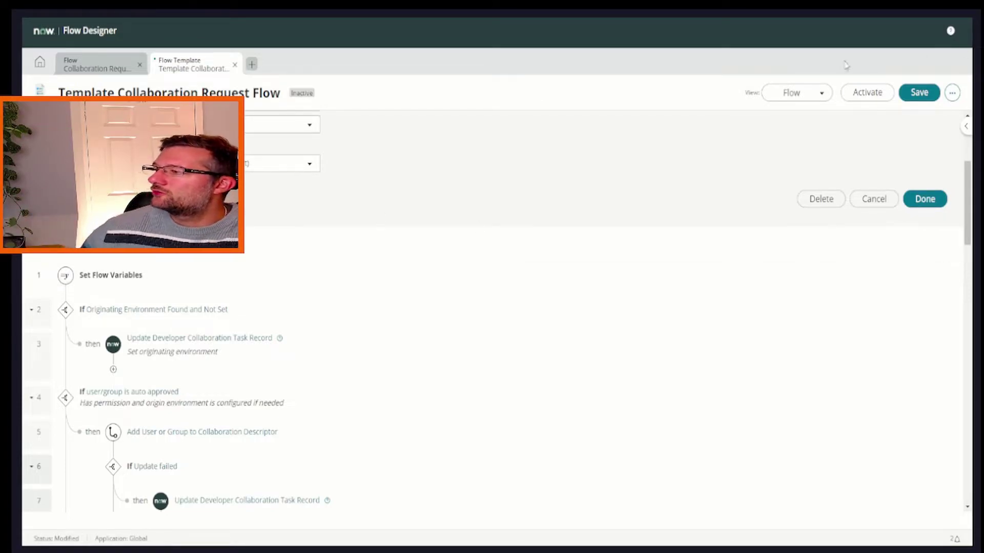
left_click(822, 97)
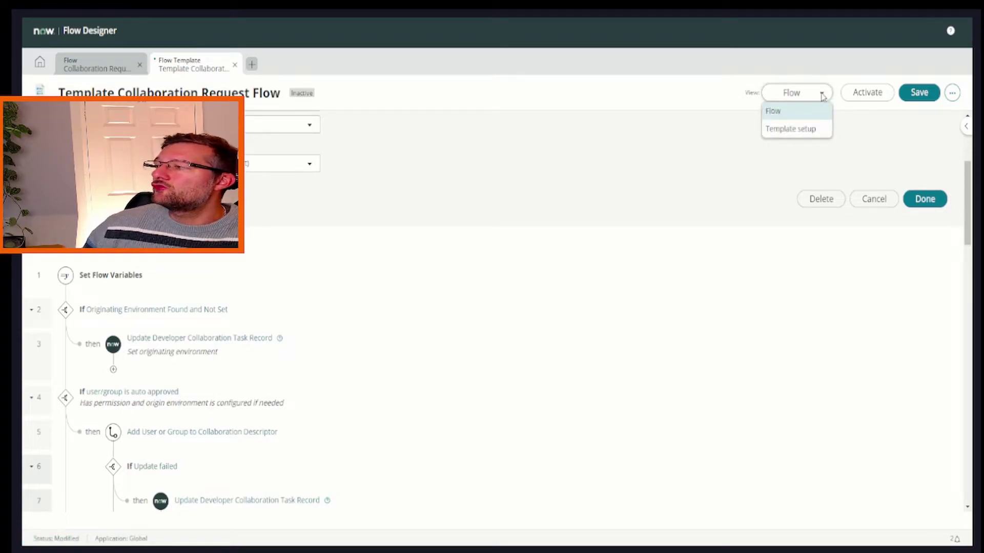
Switch to Template setup view and expand the Developer Collaboration Task Created trigger.
left_click(804, 129)
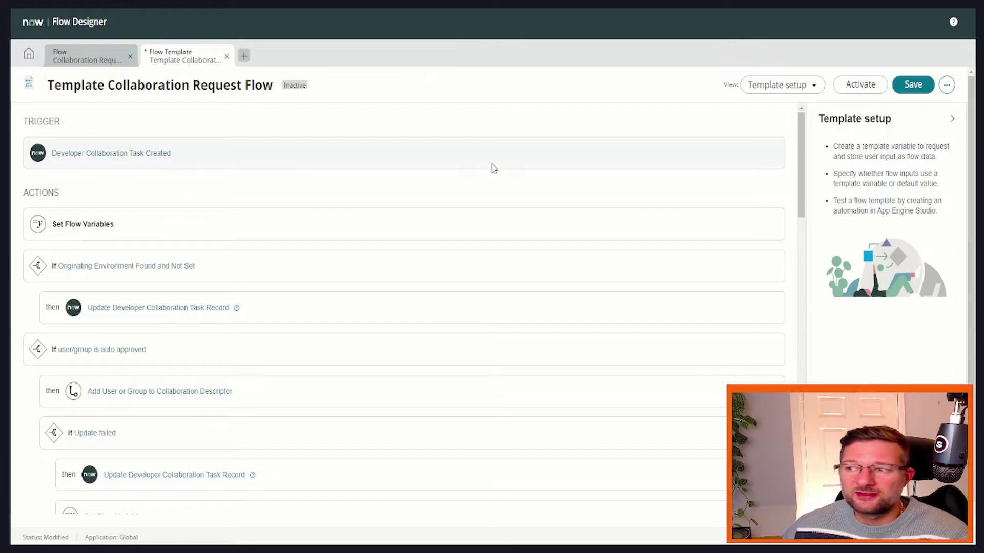
left_click_drag(801, 164, 743, 64)
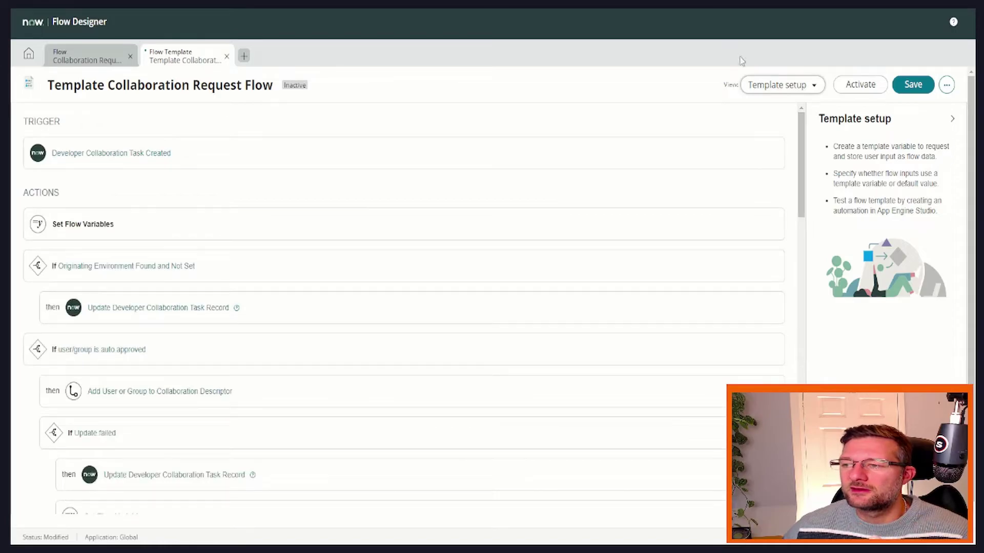
left_click(159, 153)
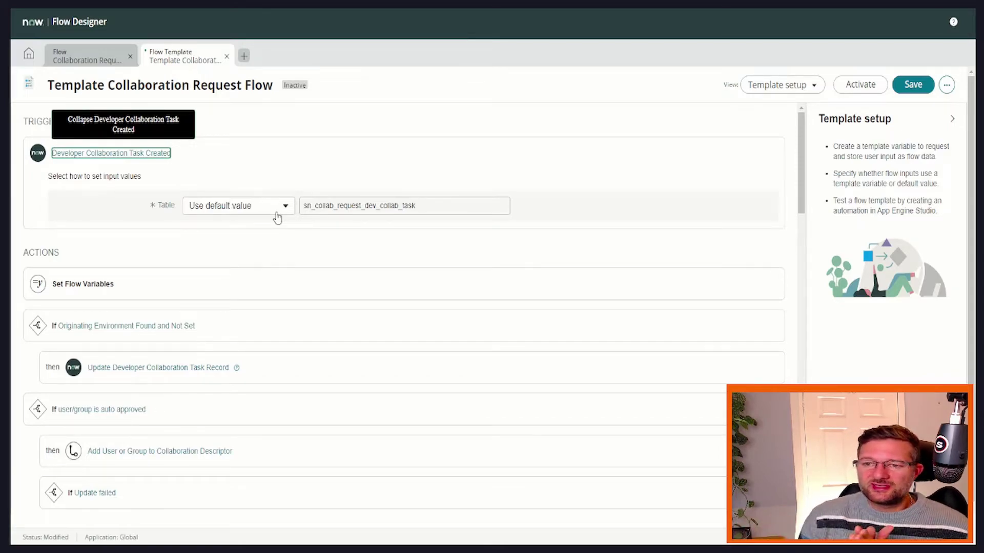
Make the trigger's Table input collect new user input, with hint 'Put some stuff in here'.
left_click(254, 207)
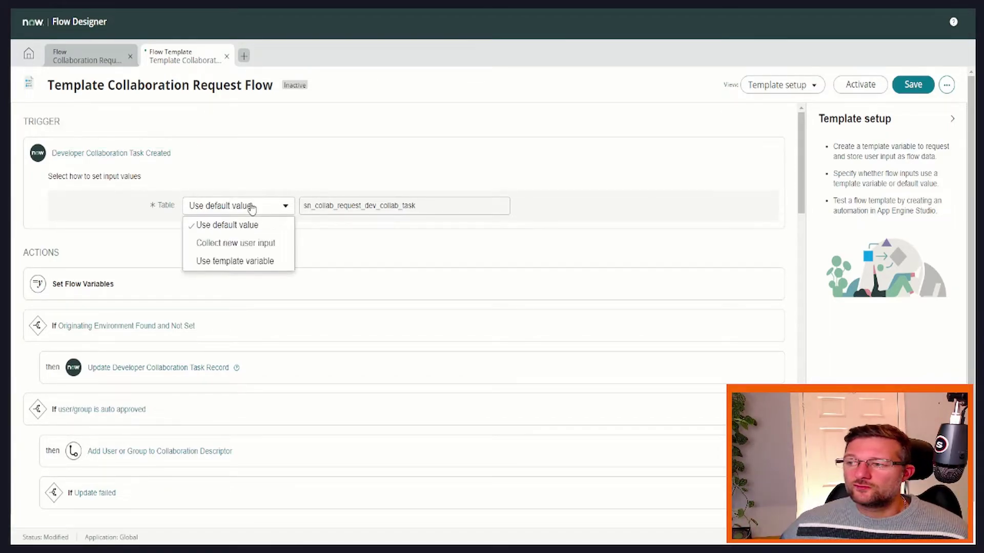
left_click(275, 248)
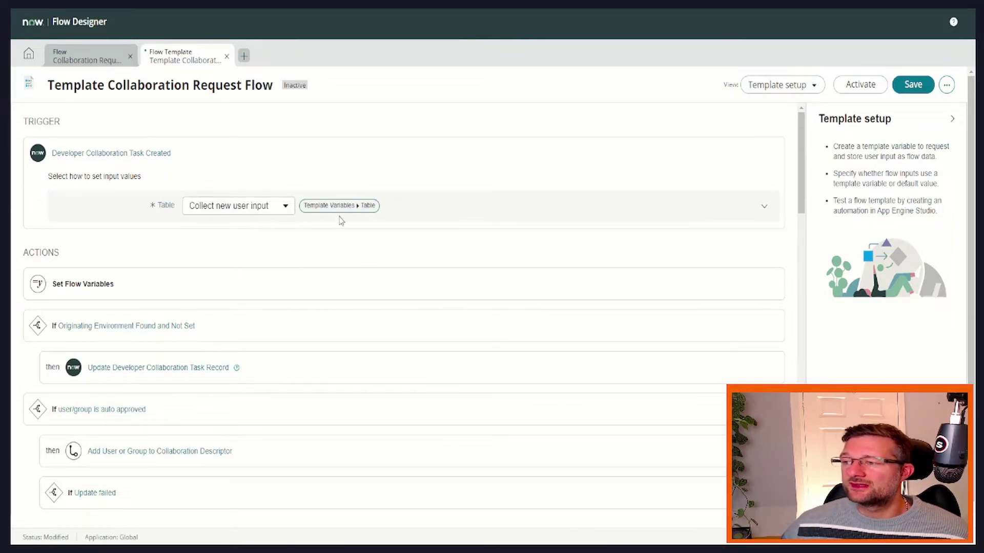
left_click(765, 208)
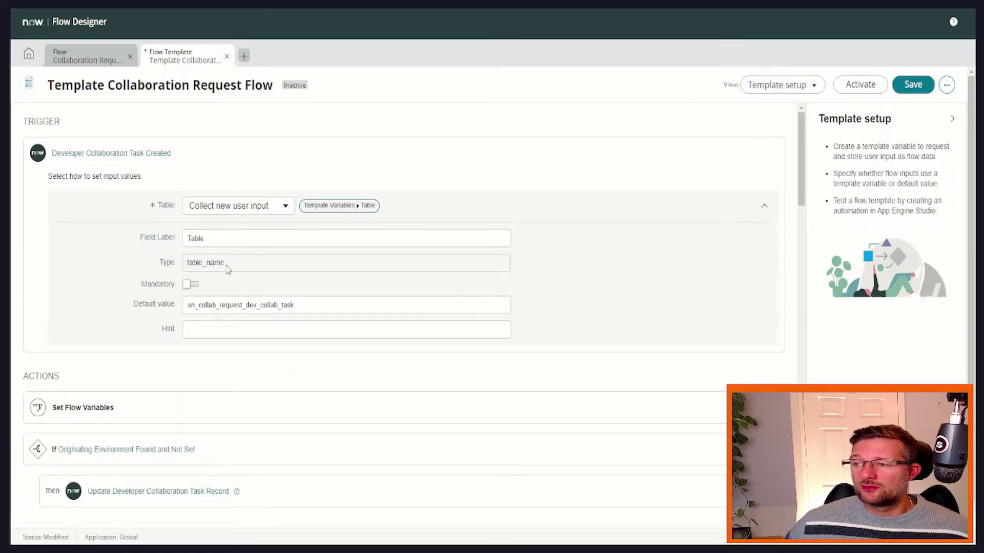
left_click(190, 330)
type("Fu")
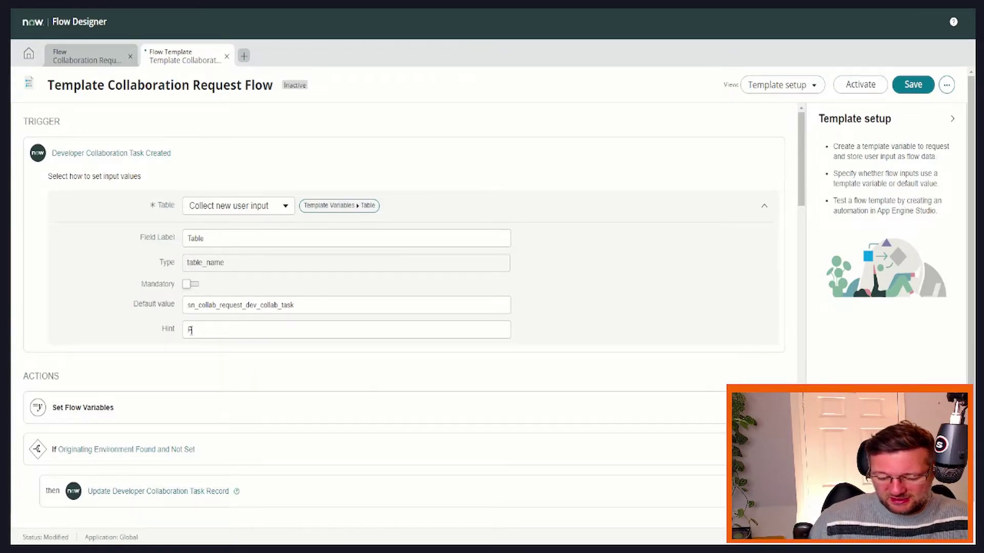
type("t some tu")
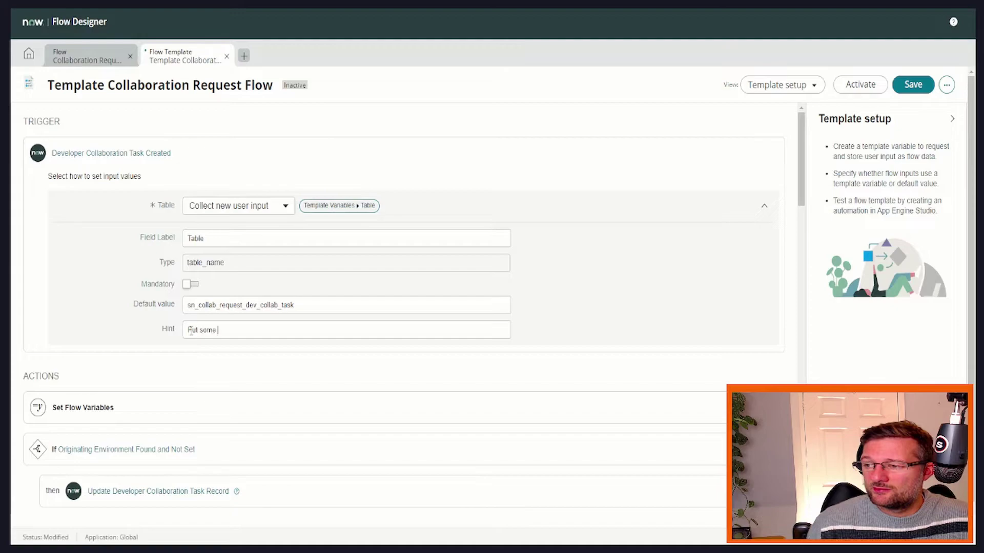
key("BackSpace")
key("BackSpace")
type("stuff")
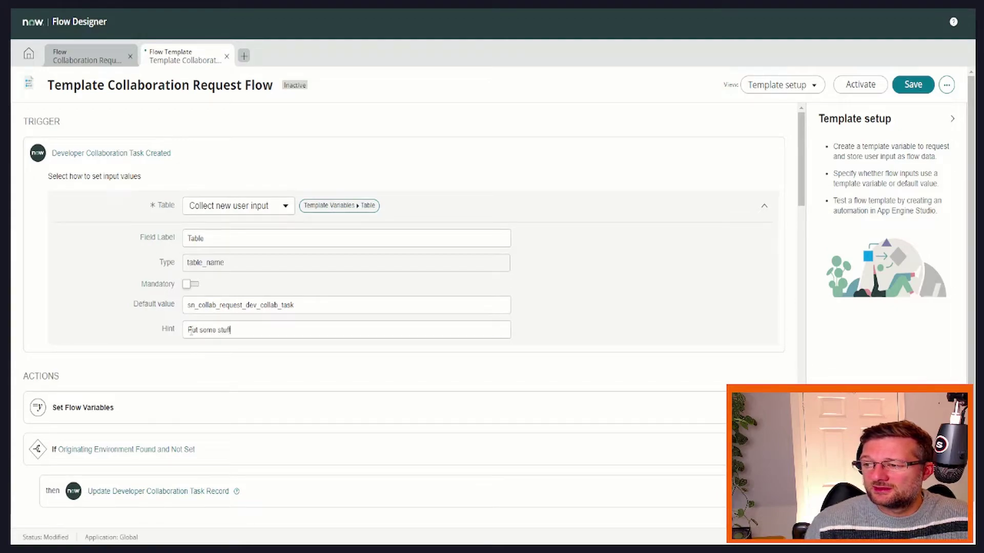
type(" in here")
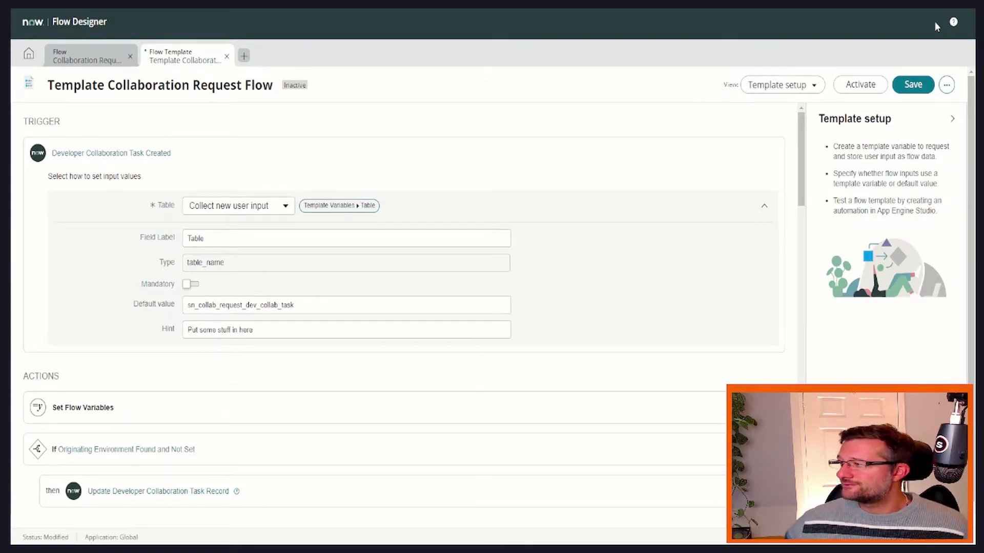
Save the template so its trigger reads the table from Template Variables ▸ Table.
left_click(913, 85)
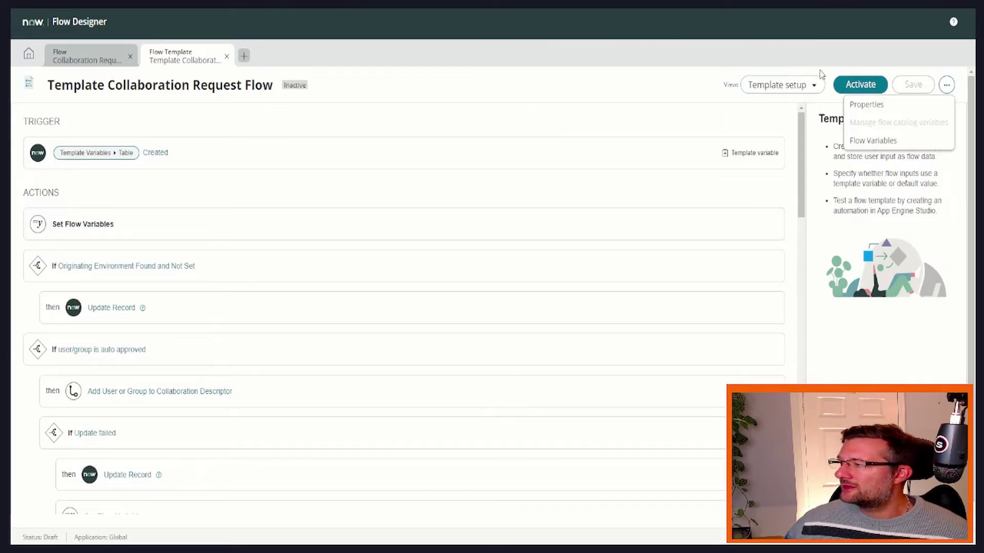
Return to Flow view and expand Data ▸ Template Variables ▸ Table in the side panel.
left_click(781, 84)
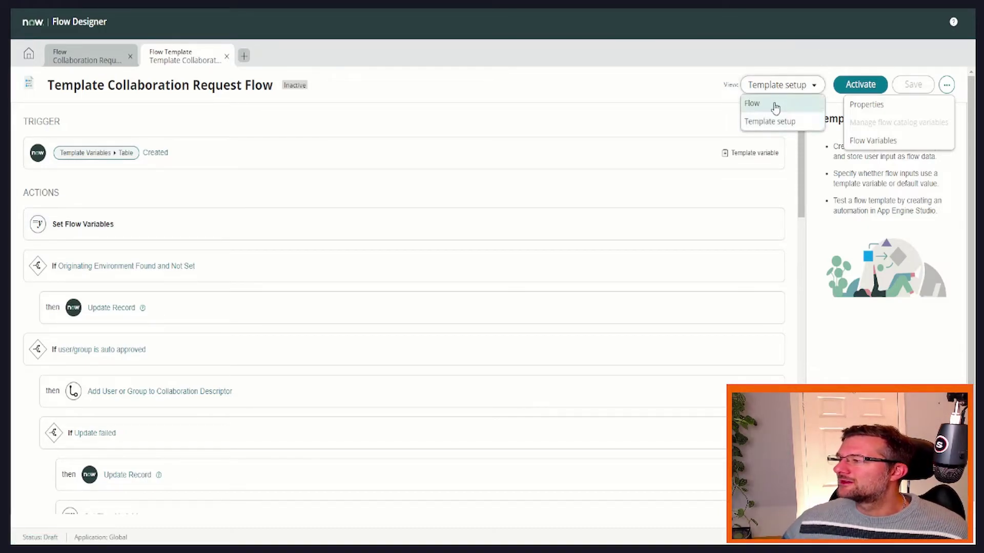
left_click(775, 104)
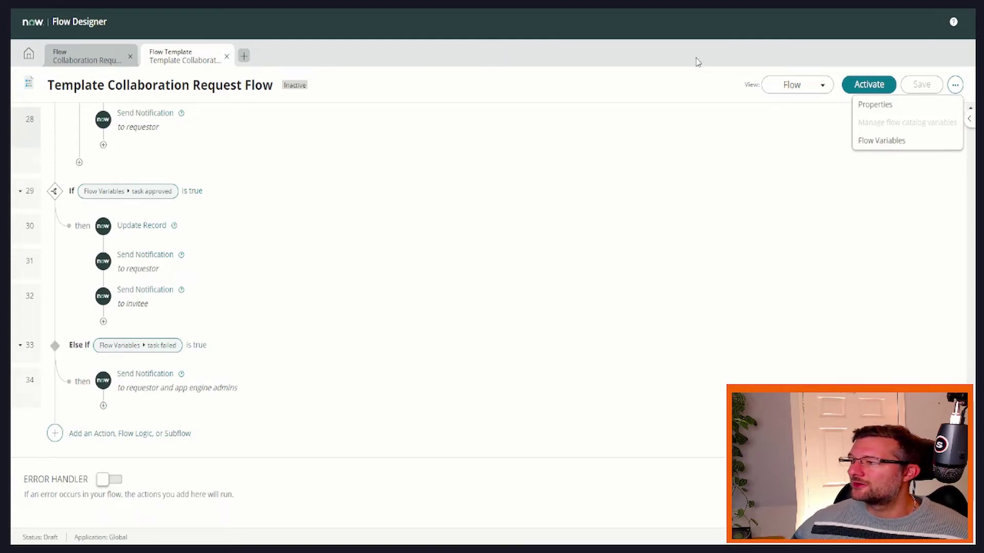
left_click(967, 119)
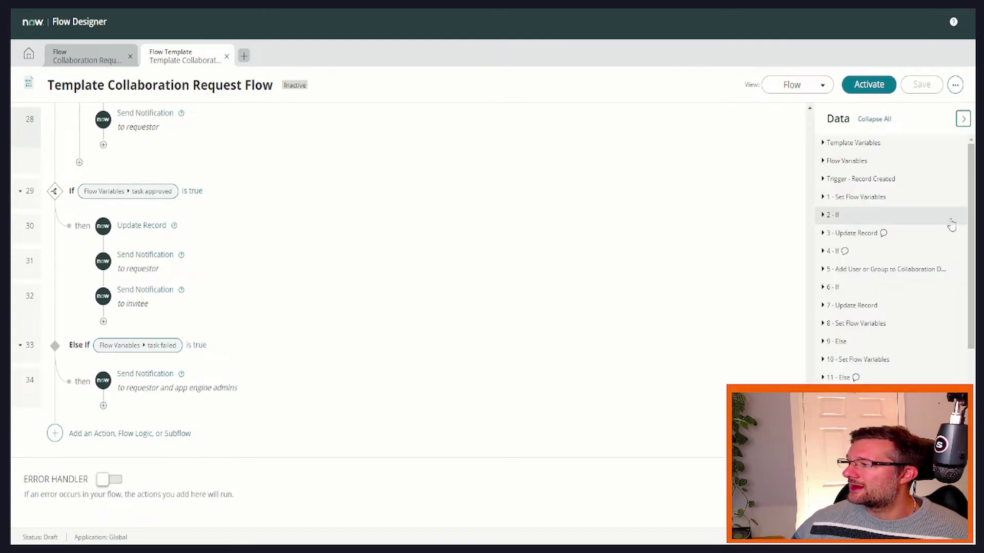
left_click(822, 146)
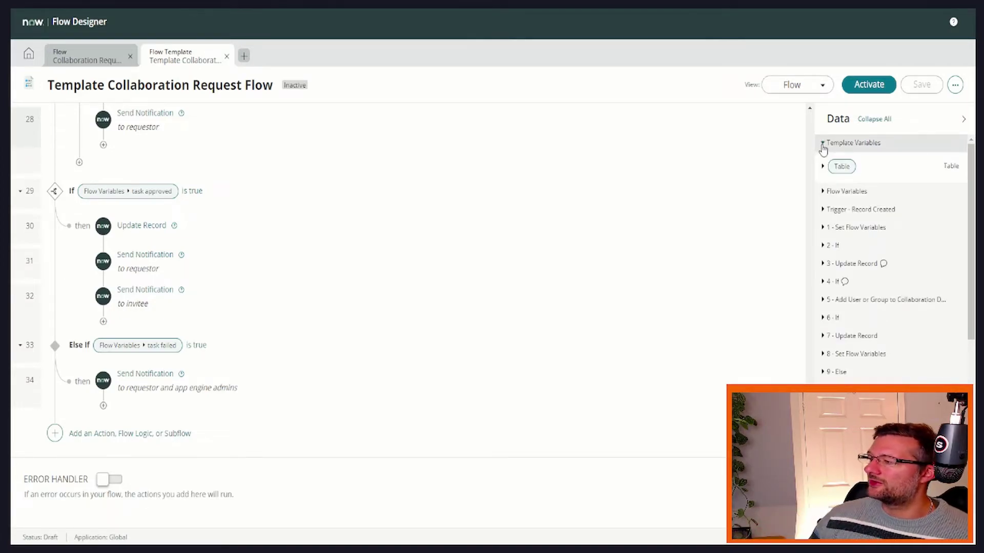
left_click(823, 166)
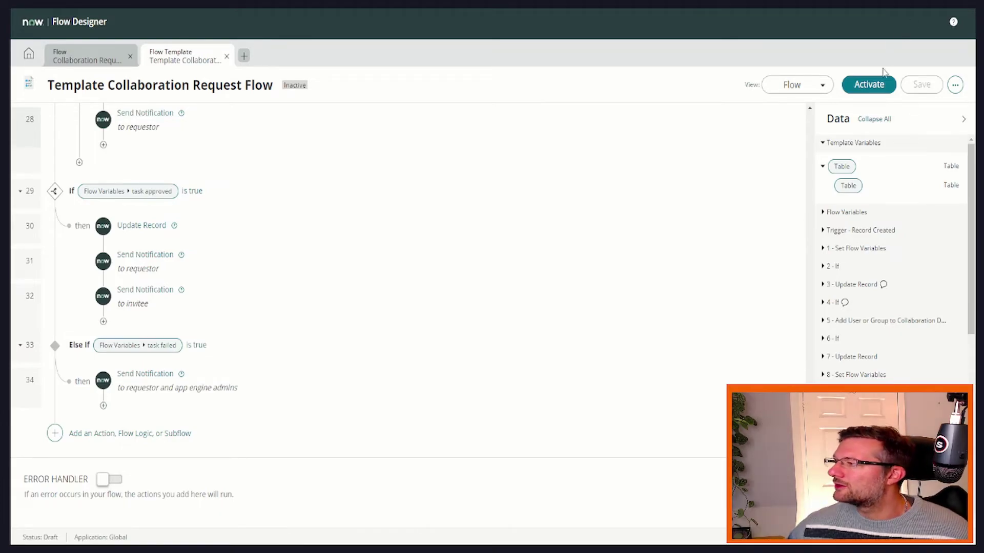
Activate the Template Collaboration Request Flow template and confirm the activation.
left_click(878, 85)
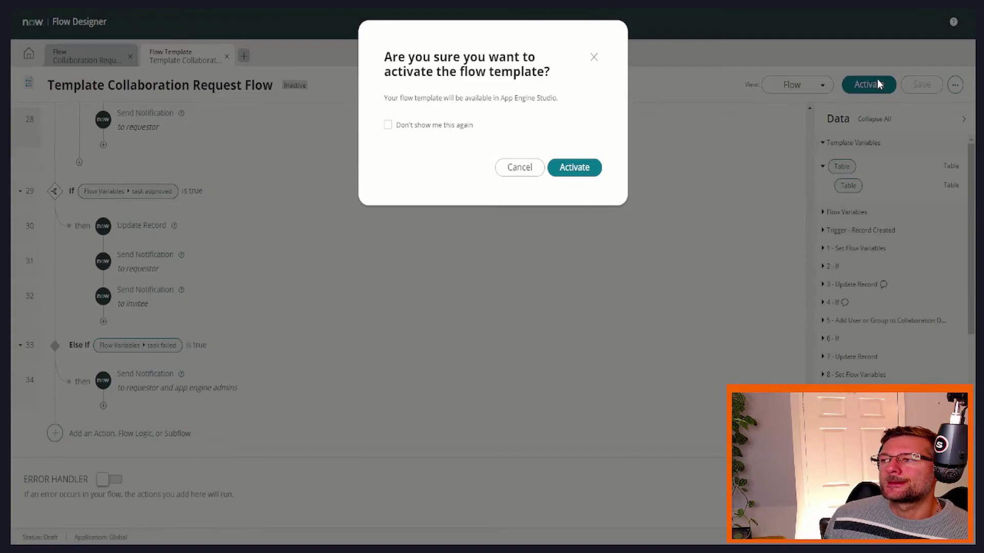
left_click(589, 168)
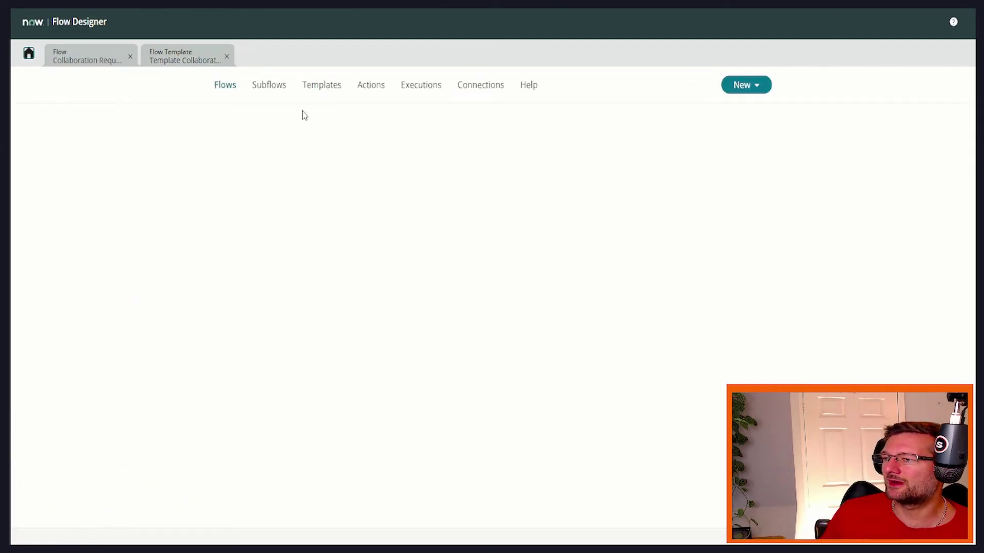
Show the Flow Designer templates list to confirm Template Collaboration Request Flow is active under Global.
left_click(323, 86)
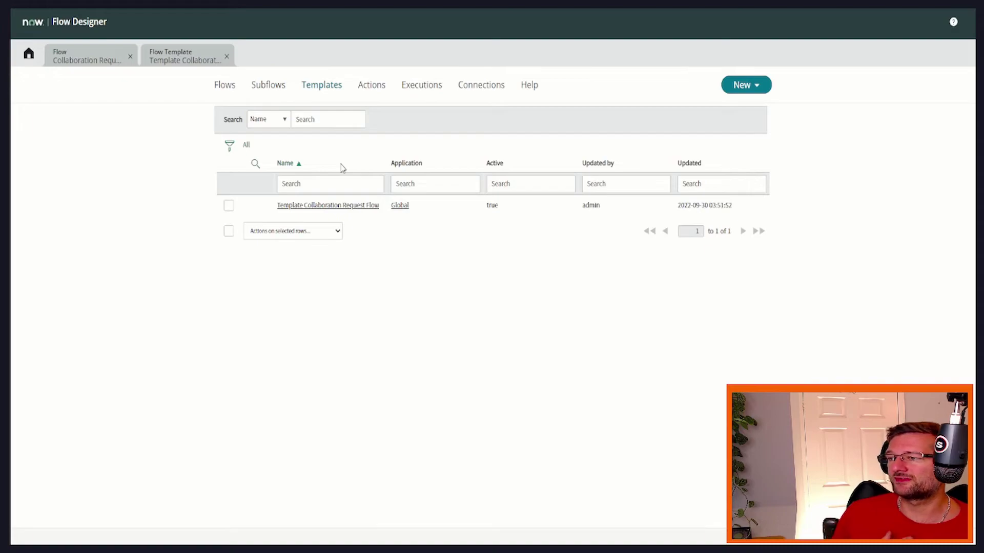